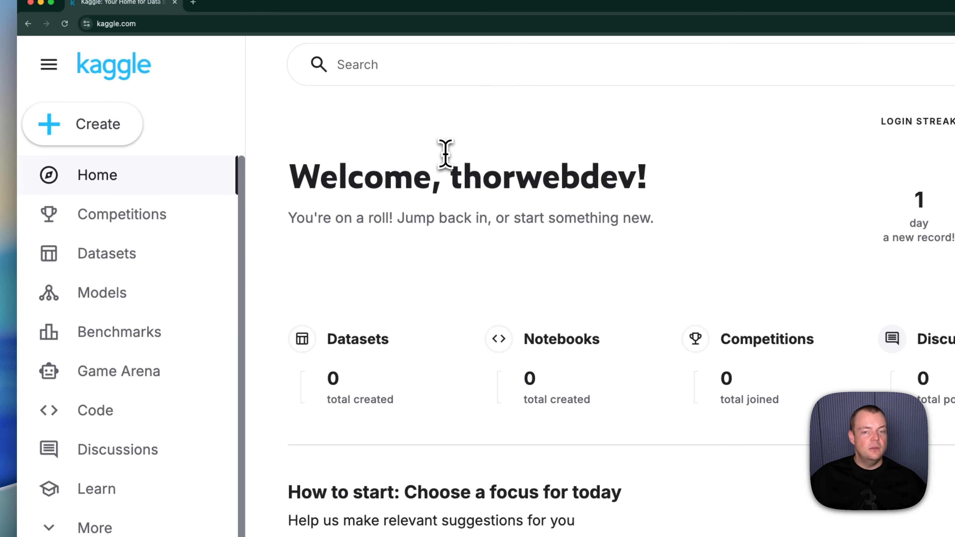
Start a new hackathon and title it "Gemini 3 Hackathon in NYC"
left_click(114, 128)
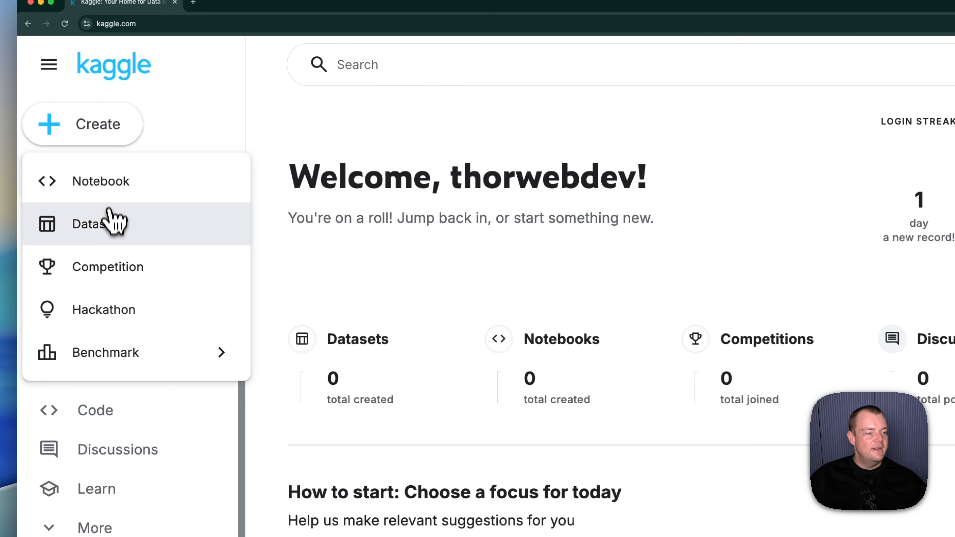
left_click(146, 318)
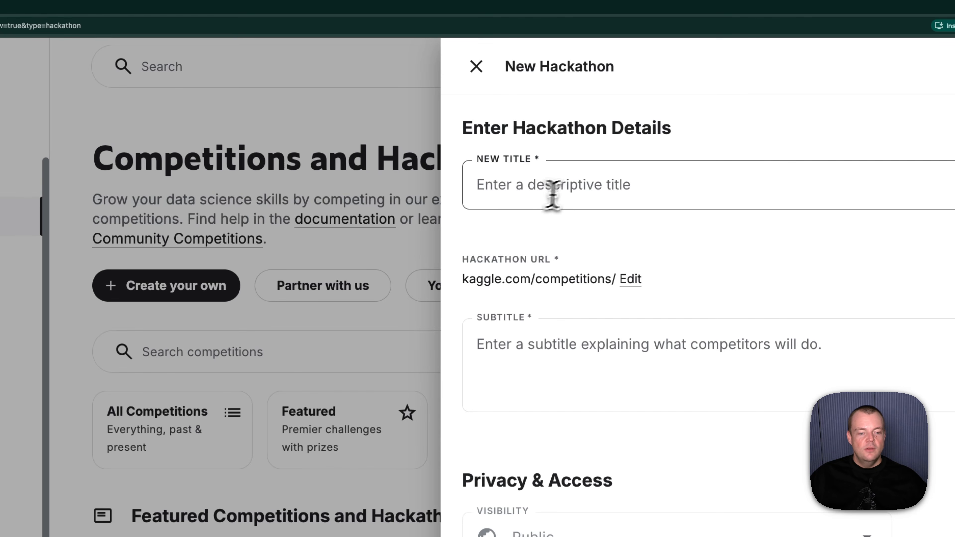
left_click(602, 193)
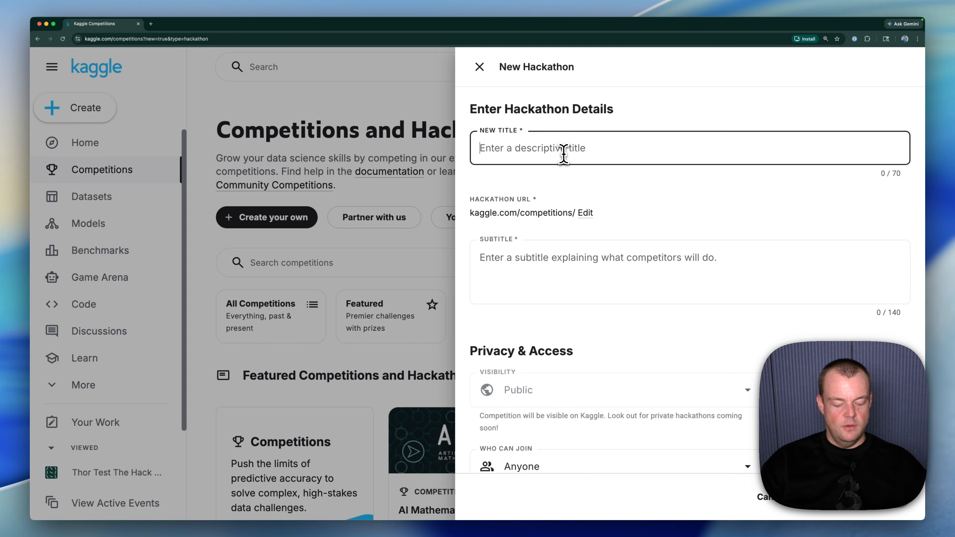
type("Gemini 3 Hackathon in NYC")
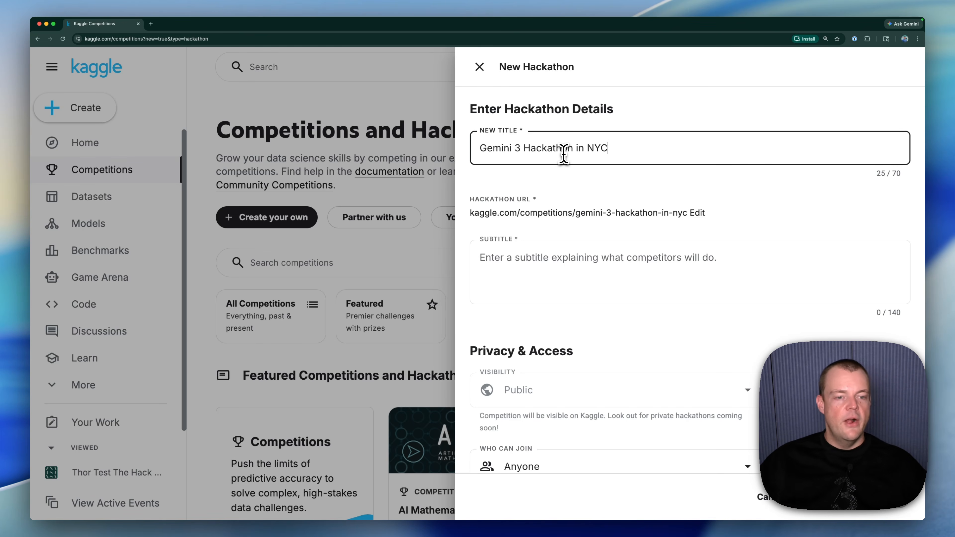
Enter the hackathon subtitle "Very very cool hackagthon using Gemini and stuff"
left_click(567, 262)
type("V")
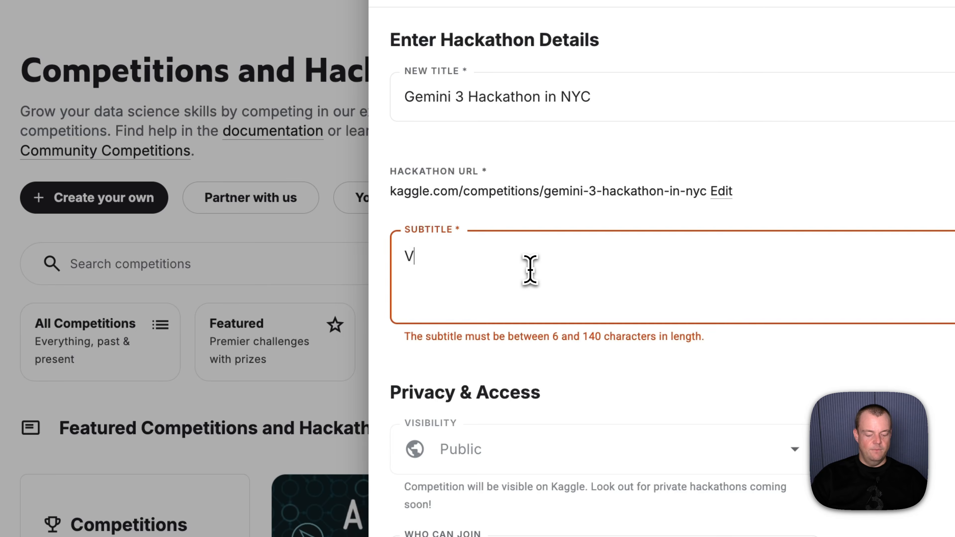
type("ery very cool haskagthon using Gemini and stuff")
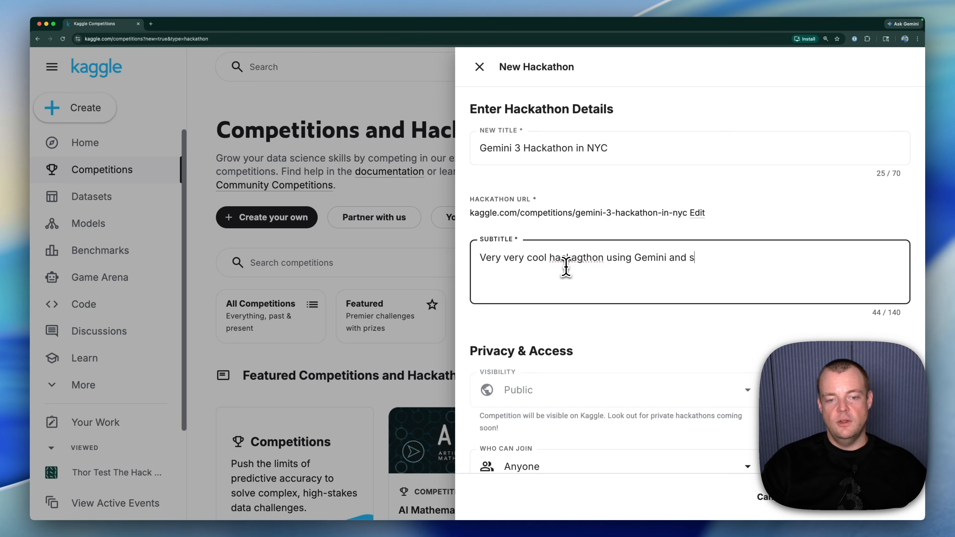
Set who can join the hackathon to Anyone and submit the new hackathon for creation
scroll(566, 265, "down", 4)
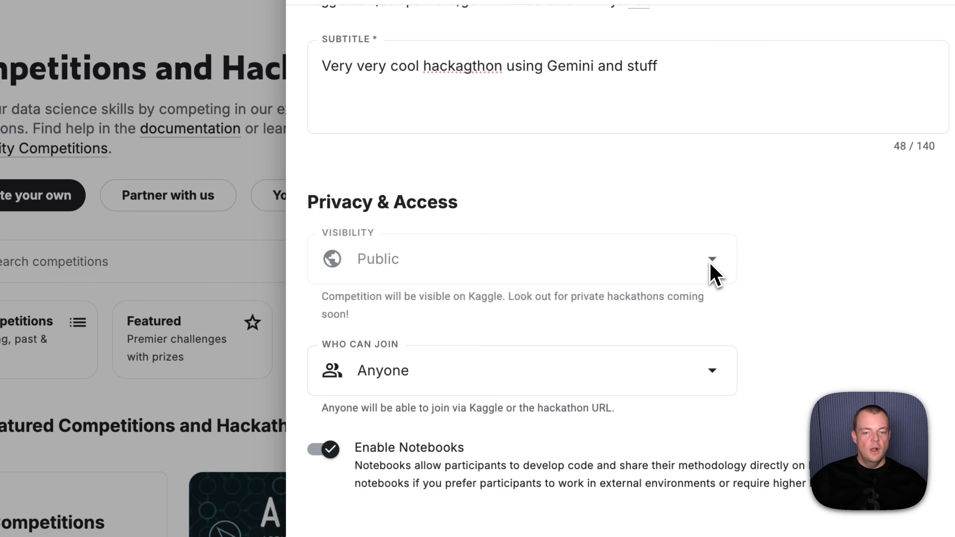
left_click(687, 382)
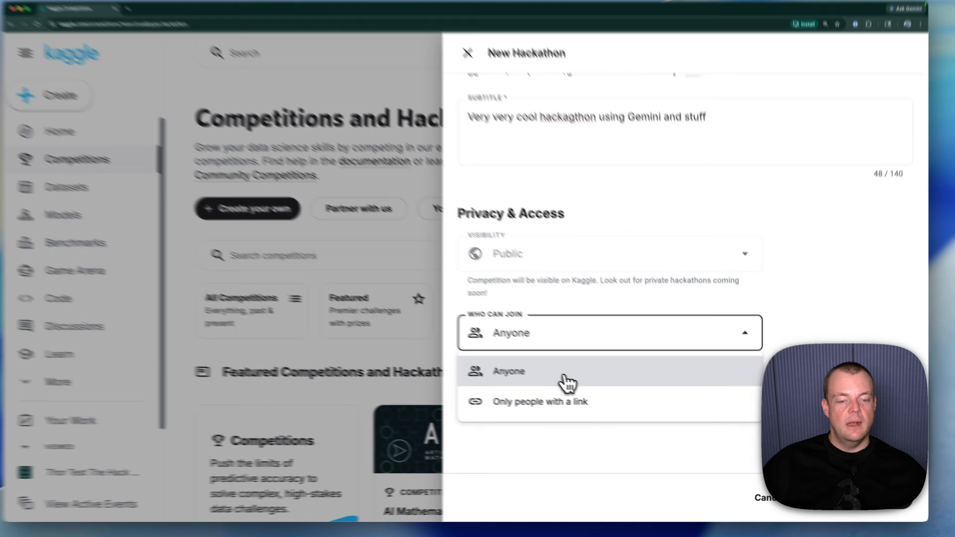
left_click(566, 384)
left_click(792, 252)
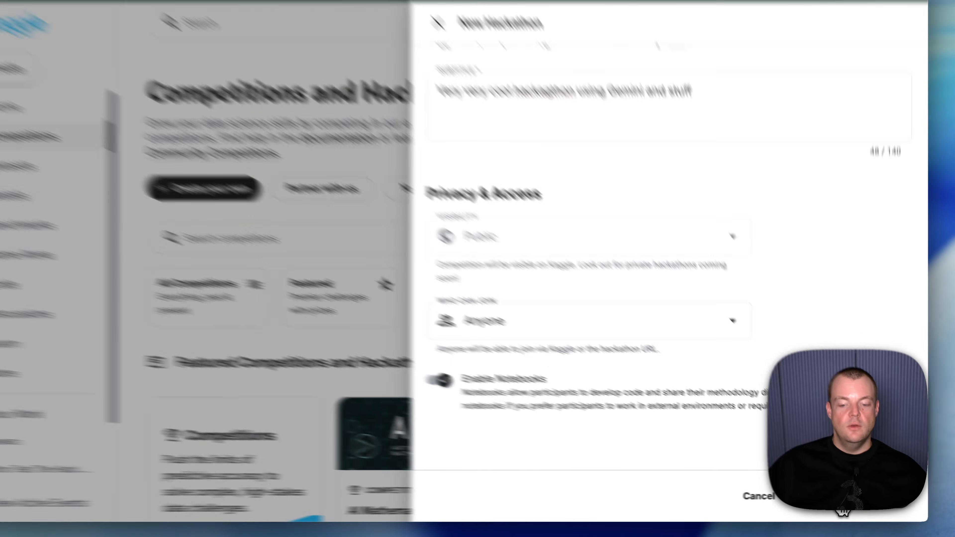
left_click(805, 497)
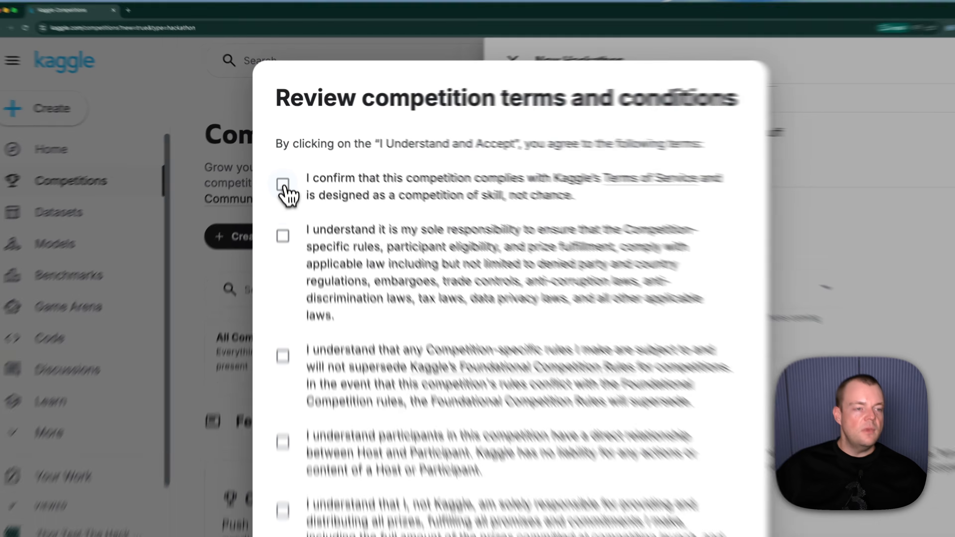
Agree to all five competition terms and conditions and accept them to create the hackathon
left_click(283, 172)
scroll(331, 230, "down", 2)
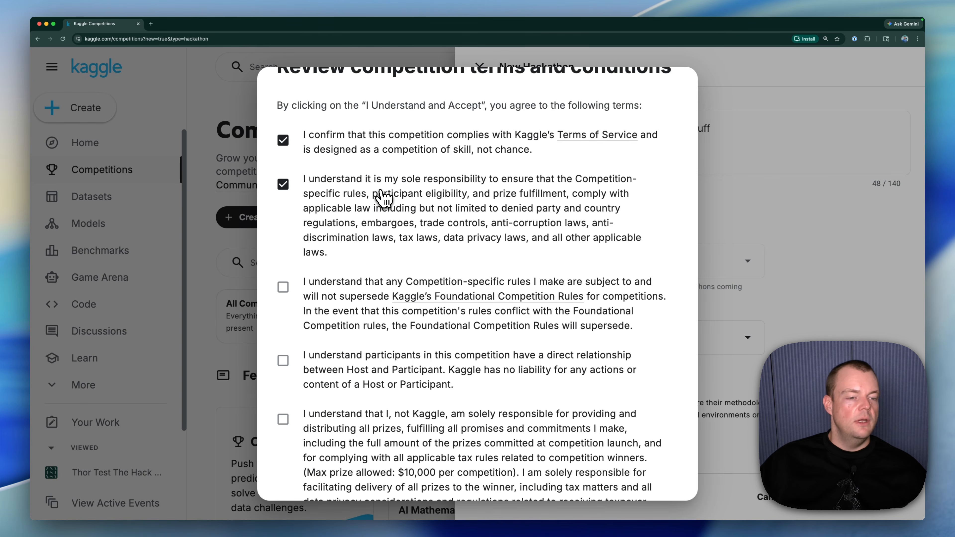
scroll(384, 198, "down", 4)
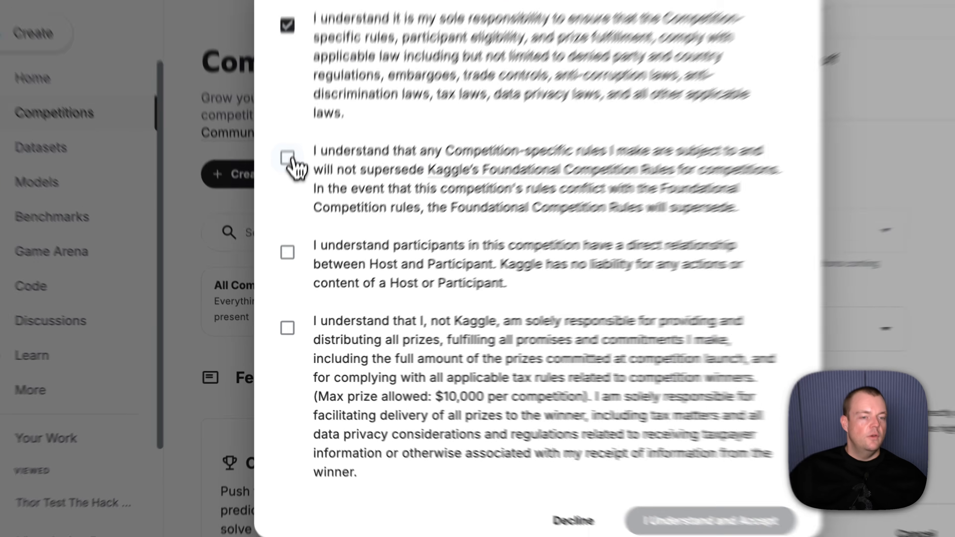
left_click(289, 159)
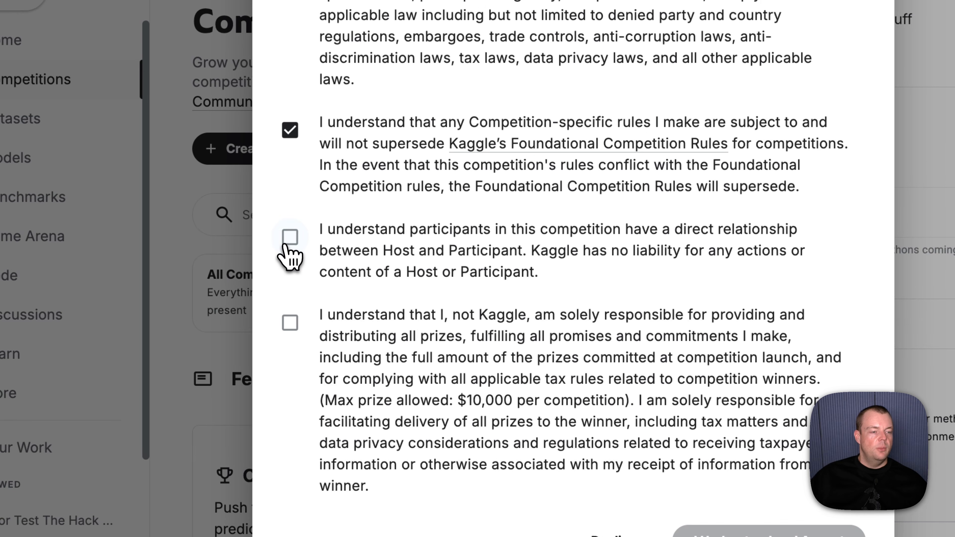
left_click(288, 253)
scroll(290, 260, "down", 1)
left_click(290, 300)
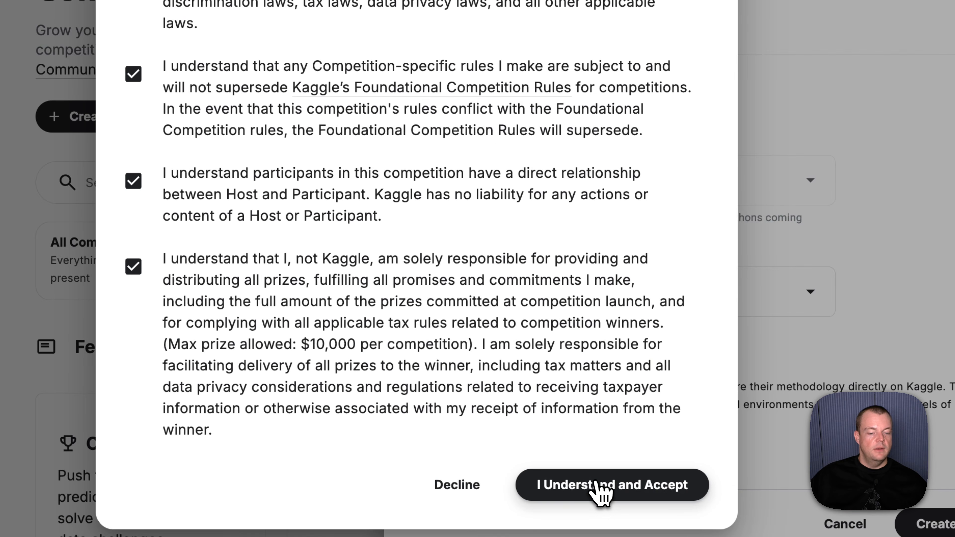
left_click(602, 489)
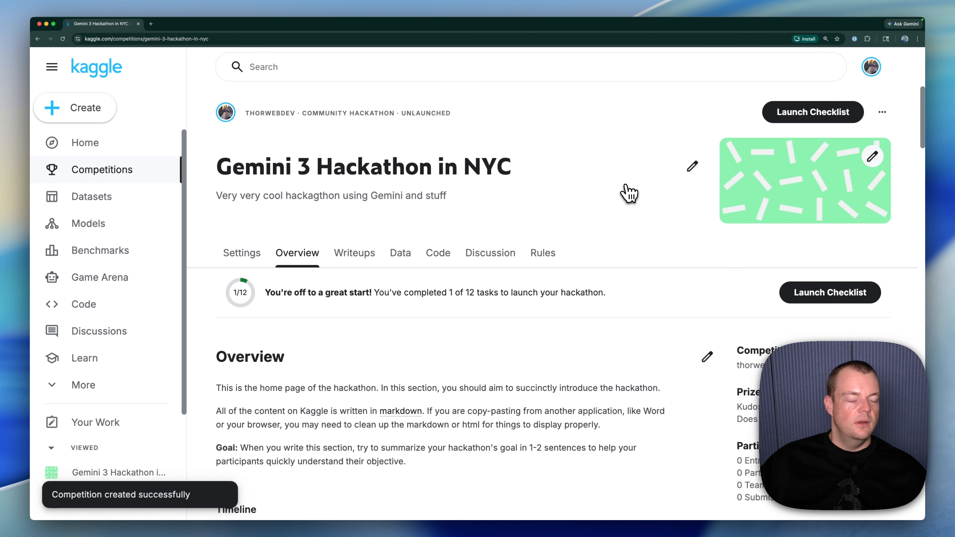
Look over the new hackathon's overview, open its launch checklist and review the setup and data tasks
scroll(629, 194, "down", 5)
scroll(629, 194, "up", 5)
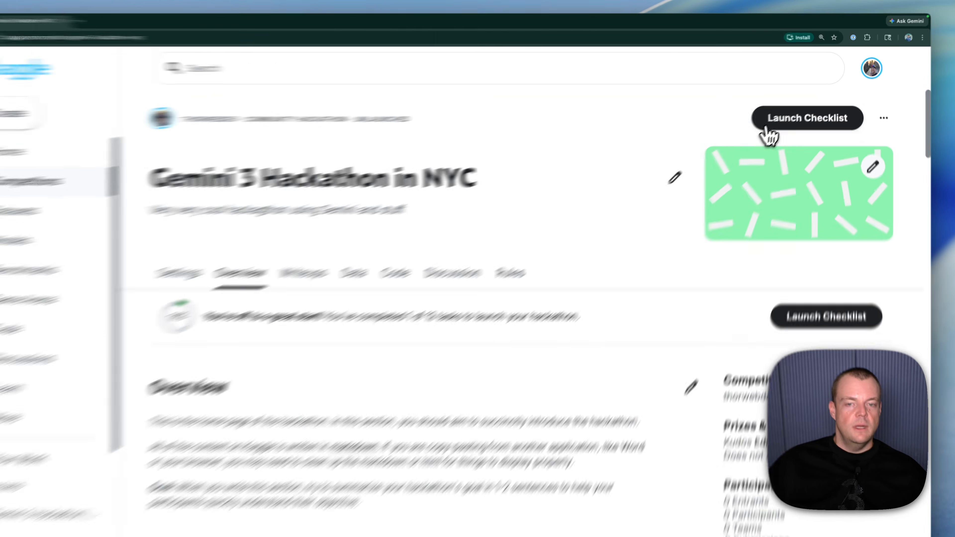
left_click(780, 114)
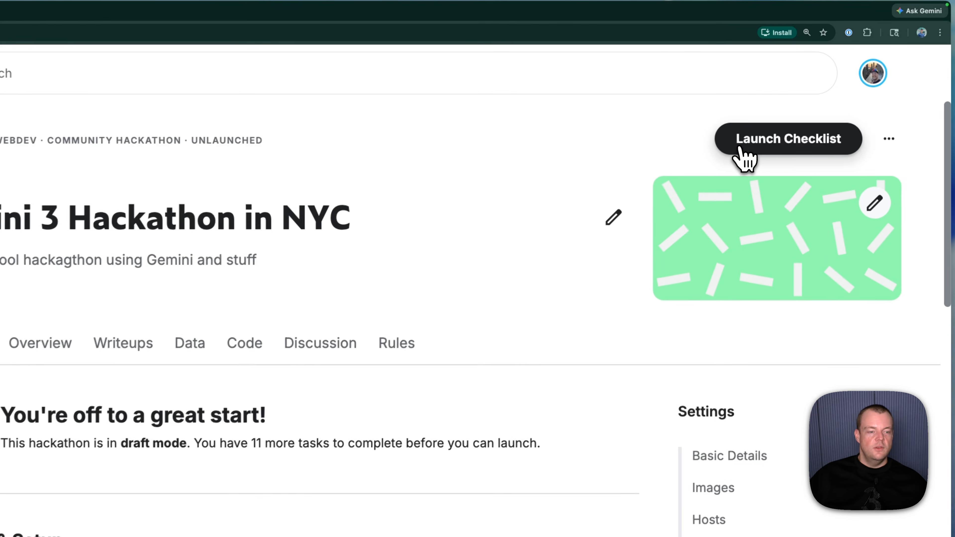
scroll(639, 181, "down", 2)
scroll(512, 241, "down", 5)
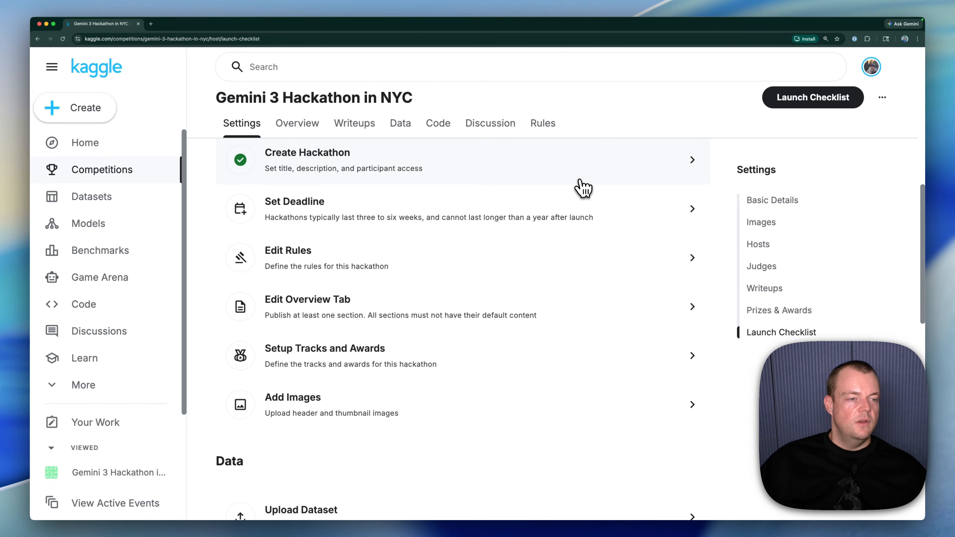
scroll(504, 232, "down", 3)
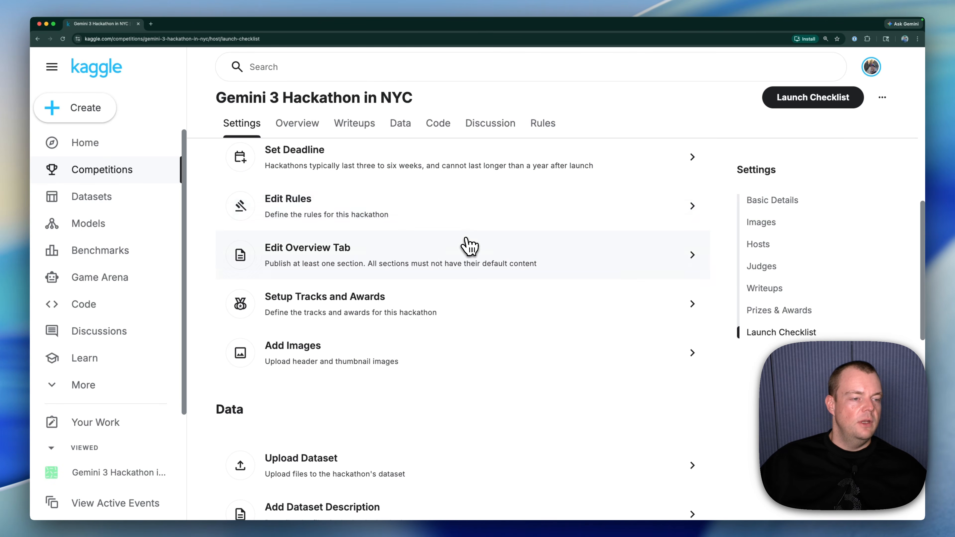
scroll(455, 234, "down", 2)
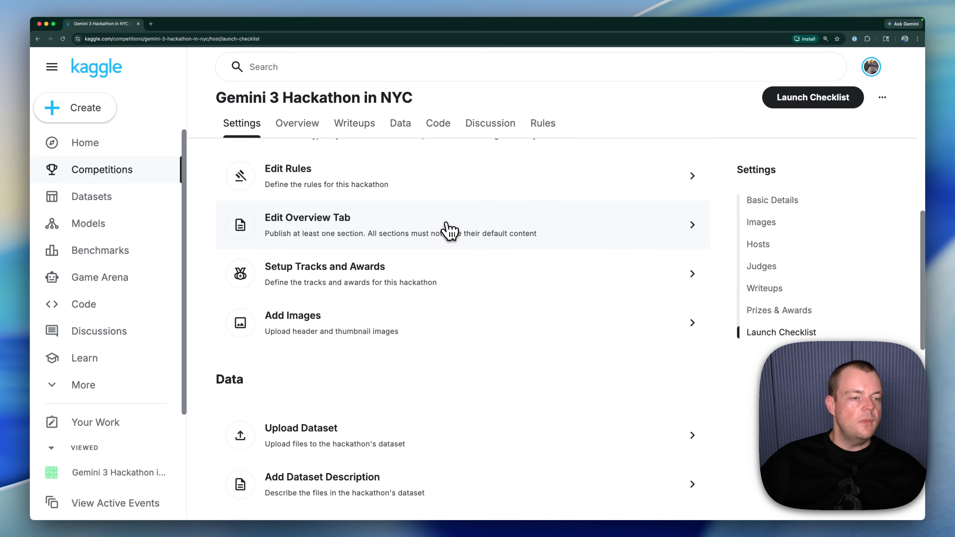
scroll(446, 223, "down", 1)
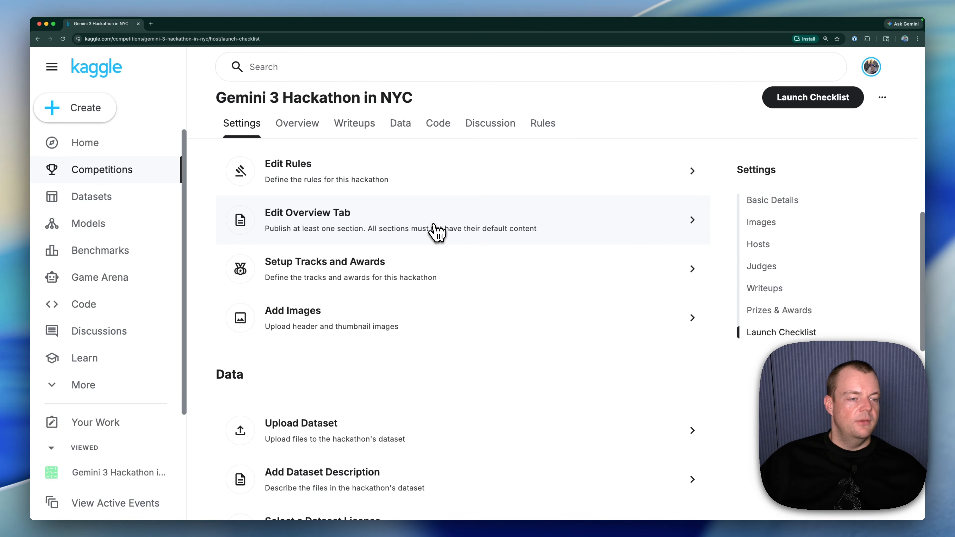
scroll(437, 234, "down", 2)
Open the Setup Tracks and Awards task and review the application and video evaluation rubrics below it
left_click(441, 249)
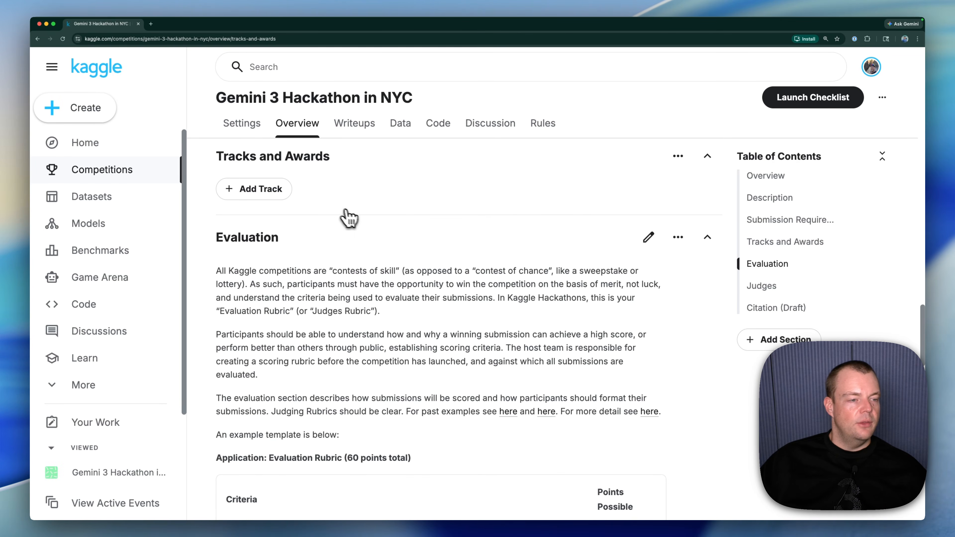
scroll(348, 218, "down", 1)
scroll(352, 250, "down", 3)
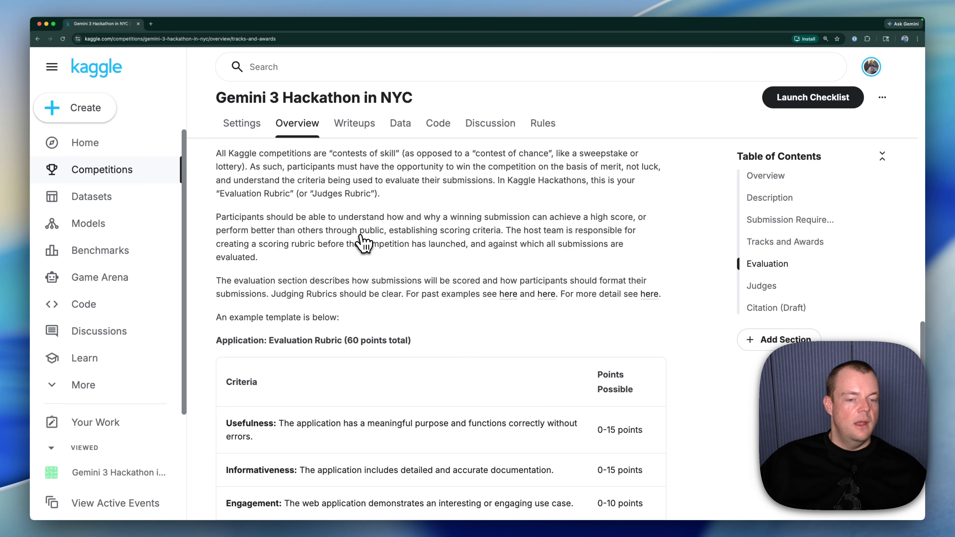
scroll(362, 244, "down", 6)
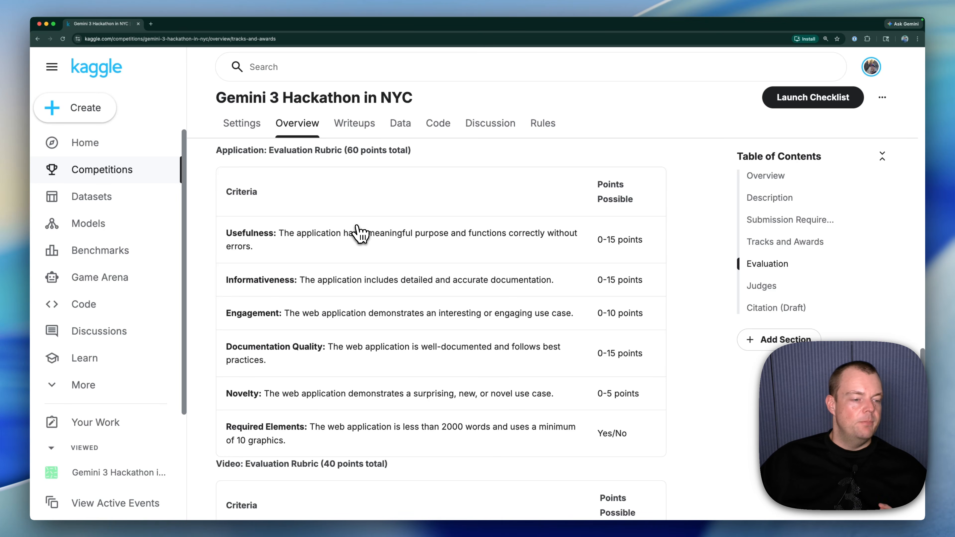
scroll(358, 234, "down", 6)
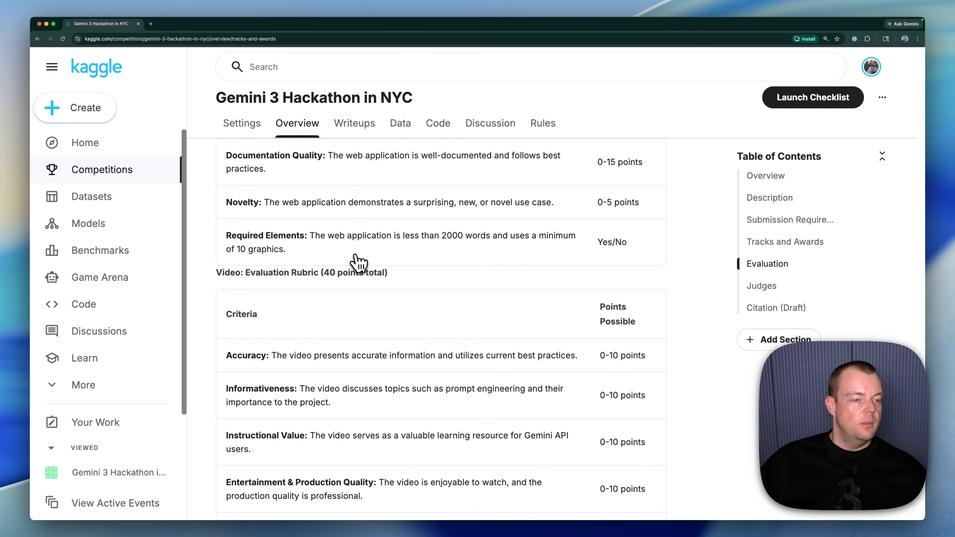
scroll(361, 267, "down", 4)
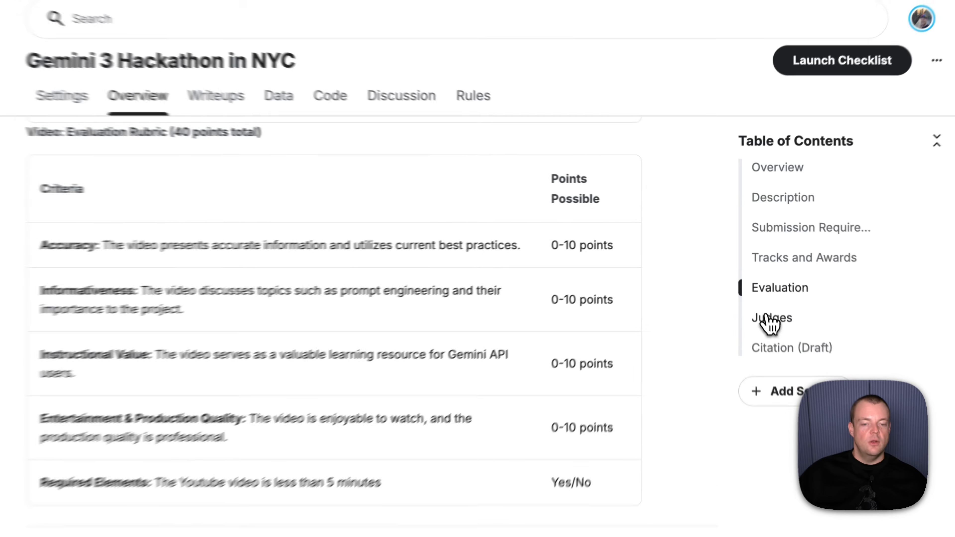
Open the hackathon's judges settings and start a username search for adding judges
left_click(762, 286)
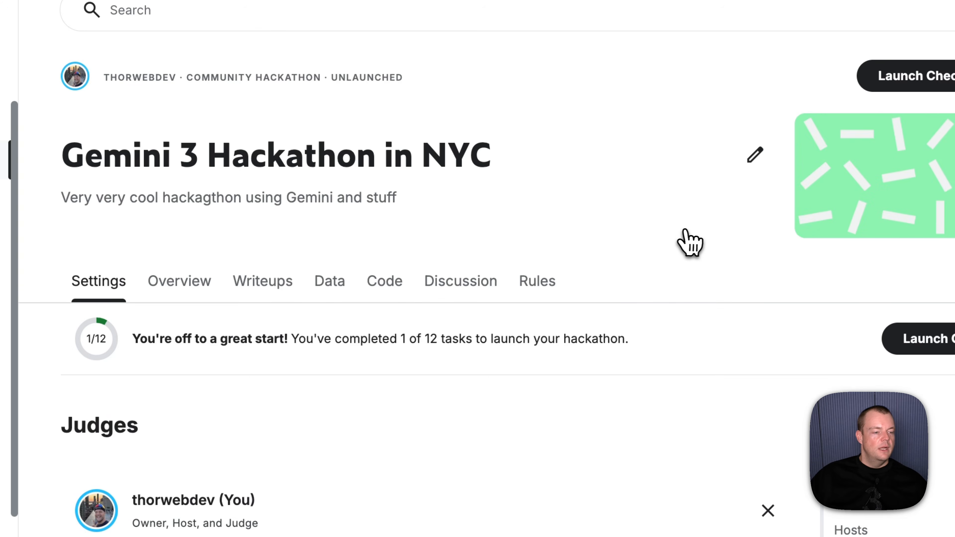
scroll(646, 306, "down", 5)
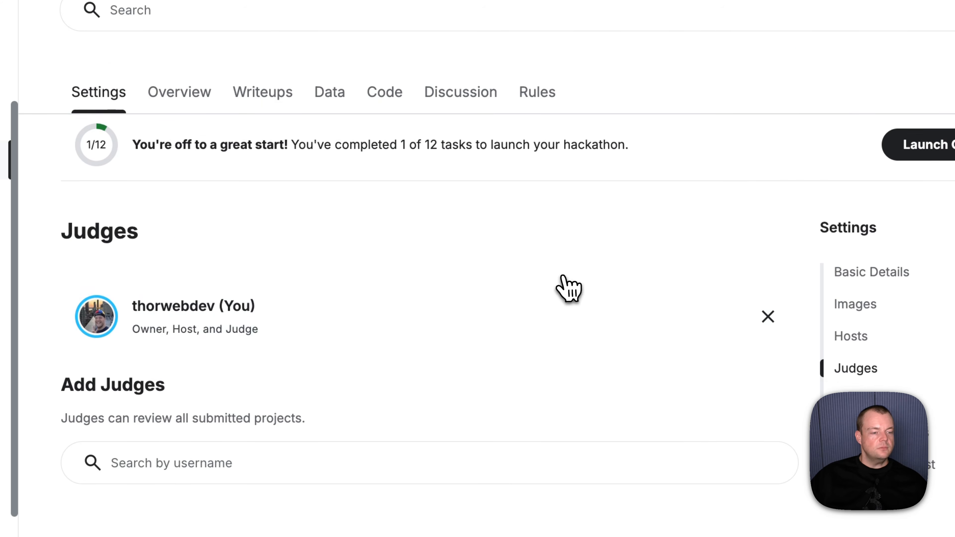
left_click(186, 460)
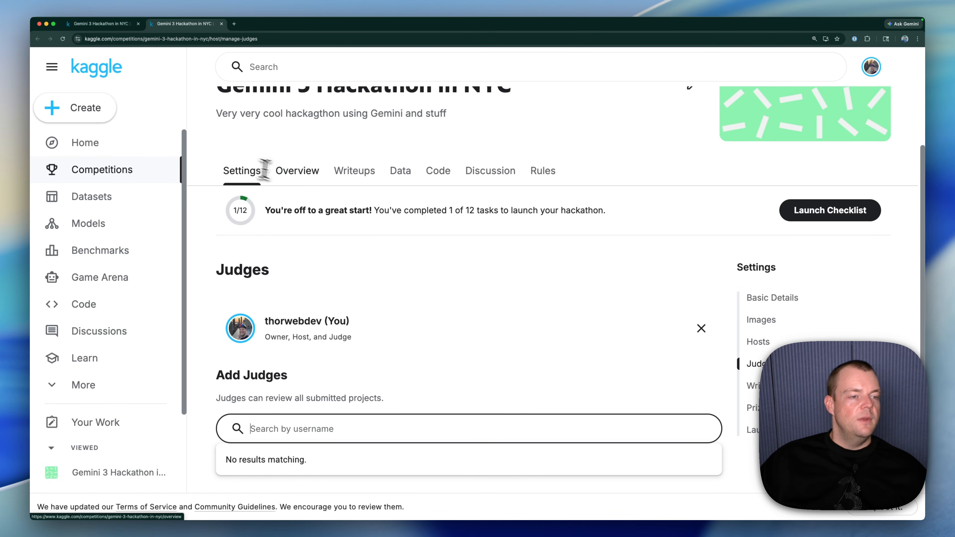
Open the hackathon's Writeups page and read the note about creating a model writeup
left_click(341, 175)
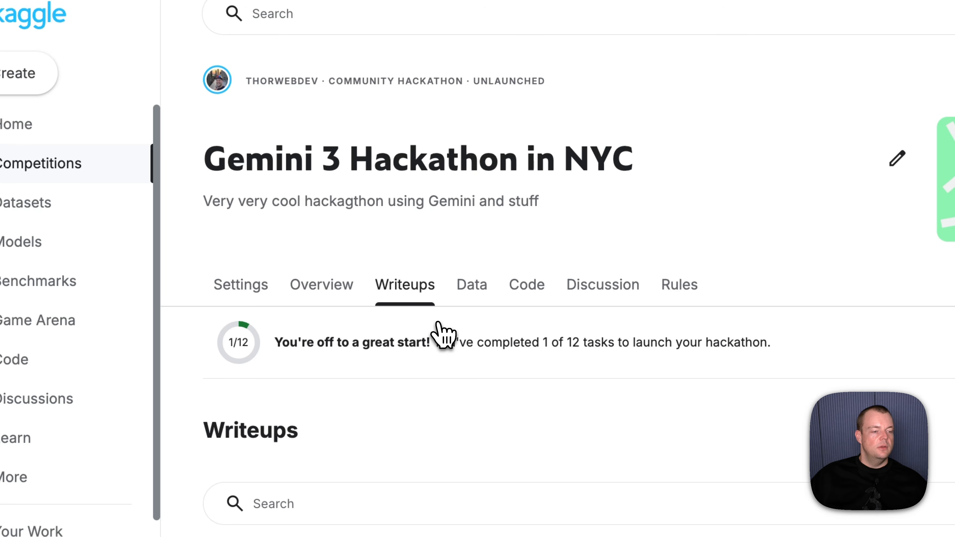
scroll(395, 196, "down", 5)
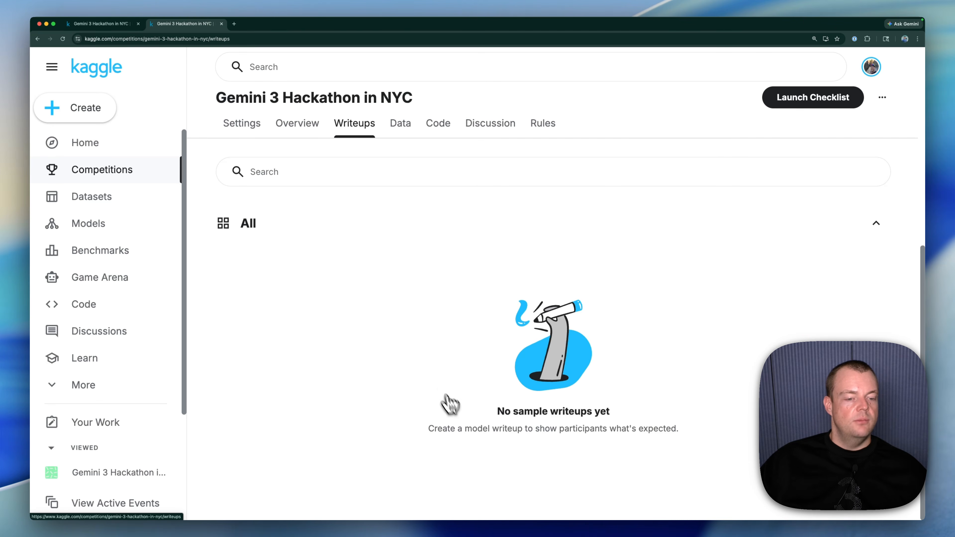
triple_click(502, 429)
Open the hackathon's Data page and review the dataset description, dataset upload options and metadata
scroll(496, 411, "up", 5)
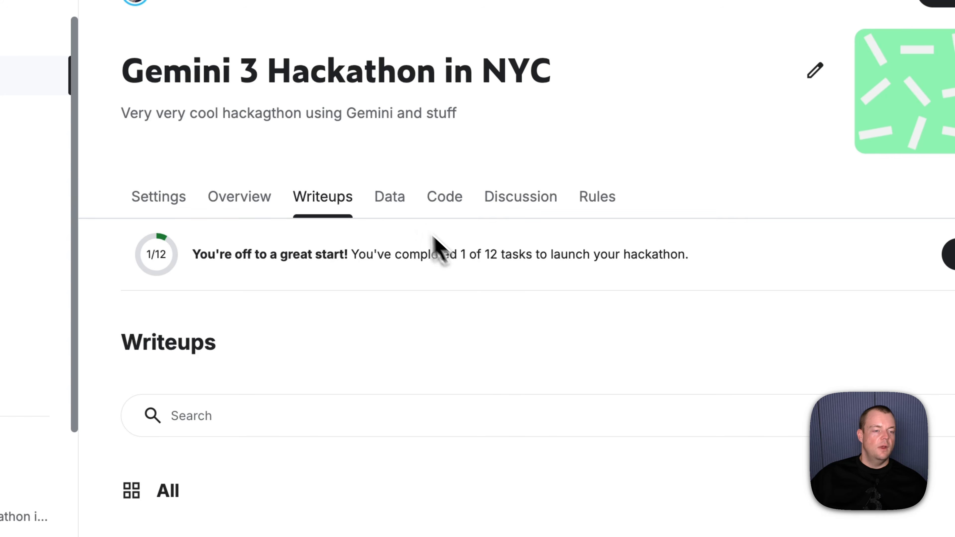
left_click(391, 198)
scroll(396, 204, "down", 5)
scroll(395, 181, "down", 2)
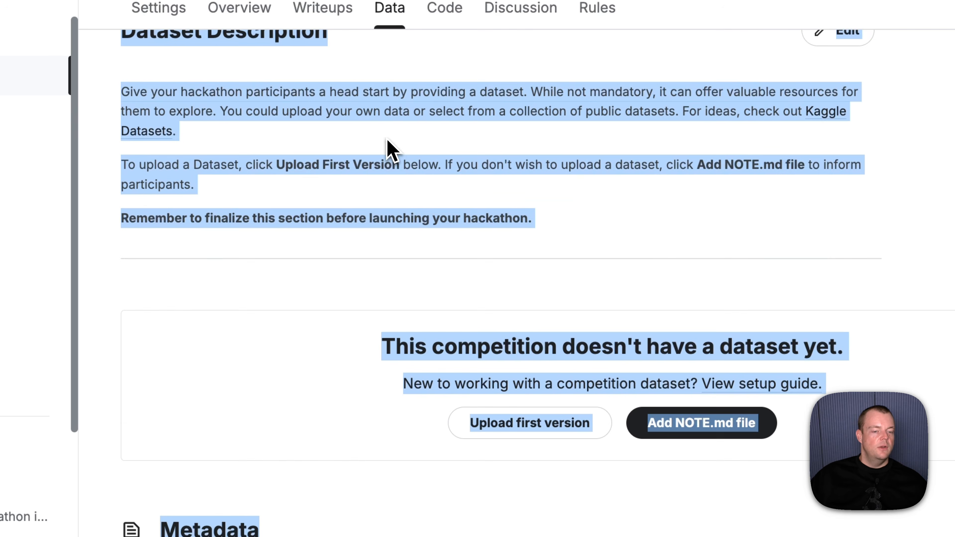
left_click(390, 158)
scroll(387, 192, "down", 5)
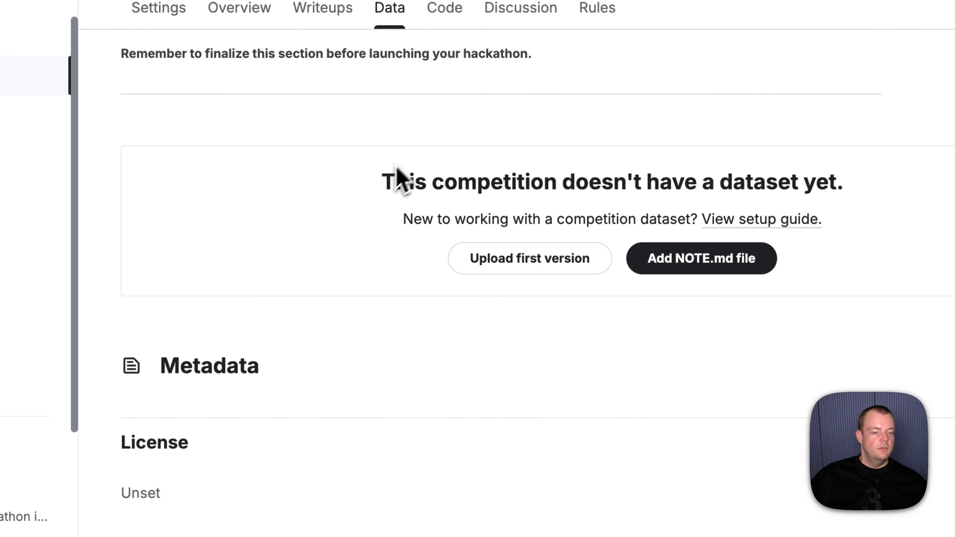
scroll(455, 181, "down", 2)
scroll(469, 243, "up", 2)
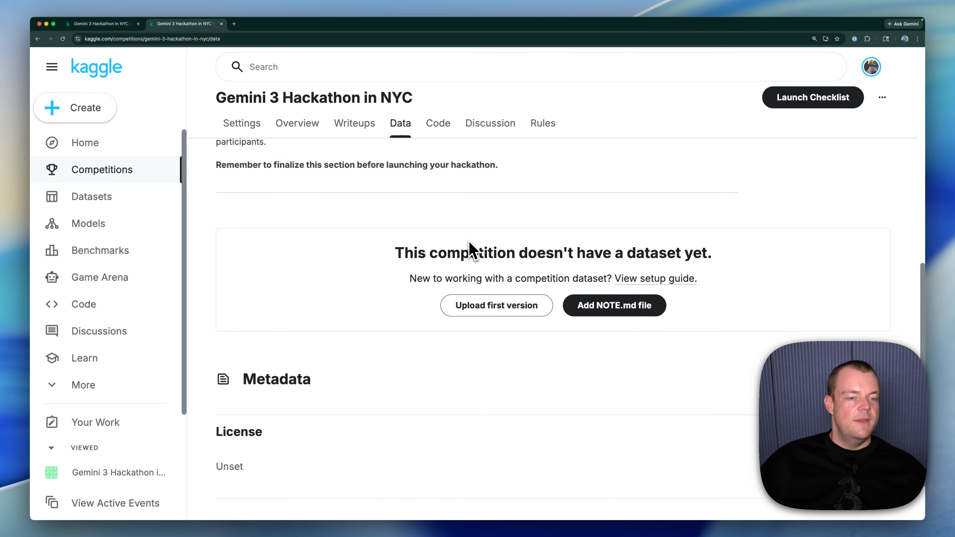
Open the hackathon's Code page and view its Notebooks section
scroll(469, 243, "up", 6)
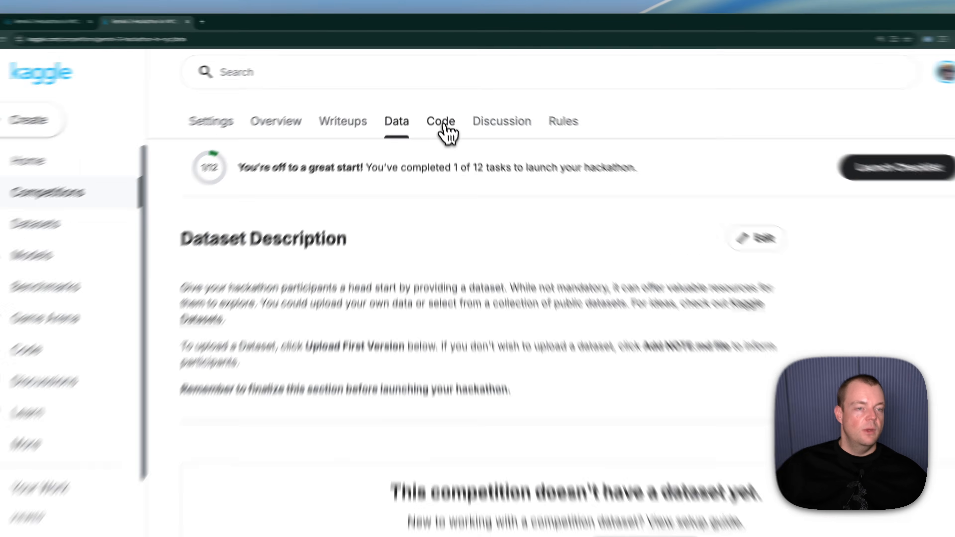
left_click(444, 126)
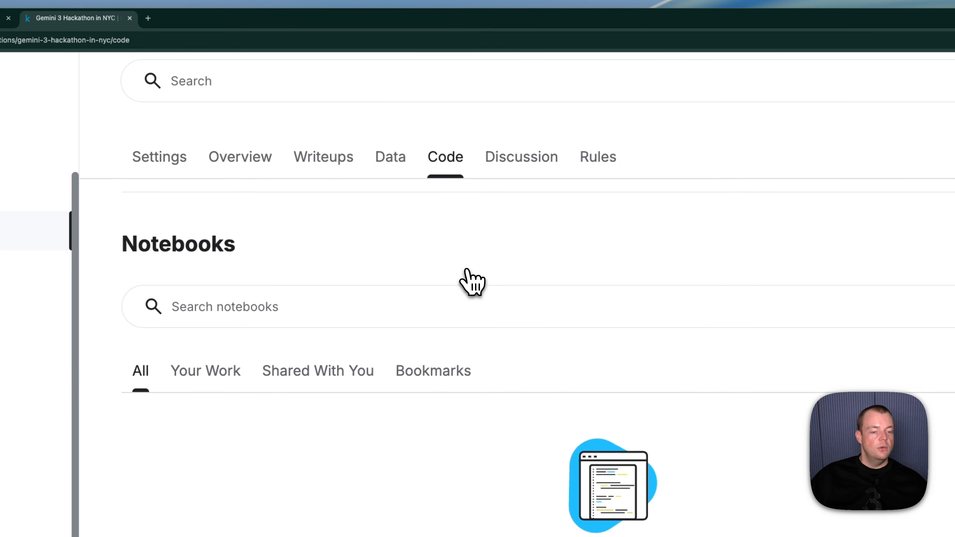
scroll(467, 270, "up", 3)
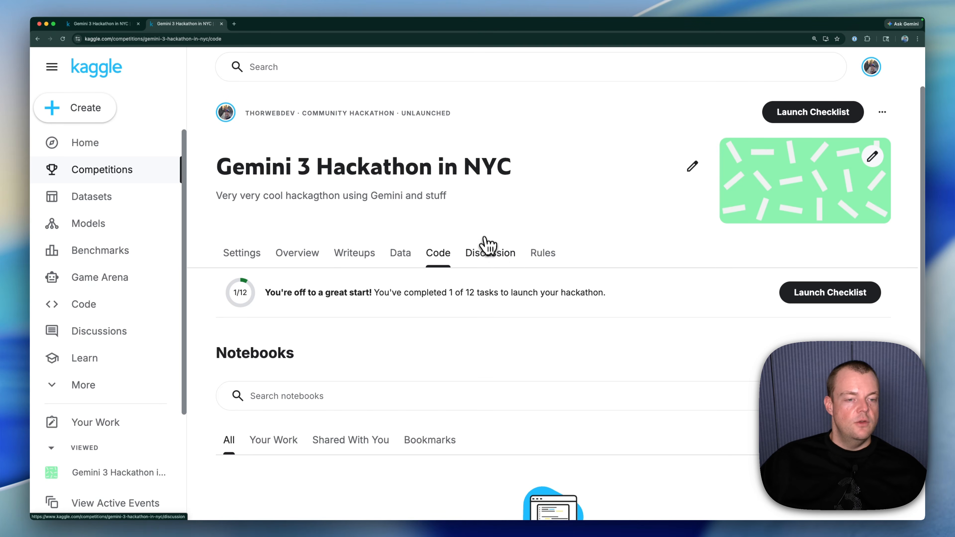
Open the hackathon's Rules page and review the competition-specific terms, team and submission limits, and competition data options
left_click(525, 259)
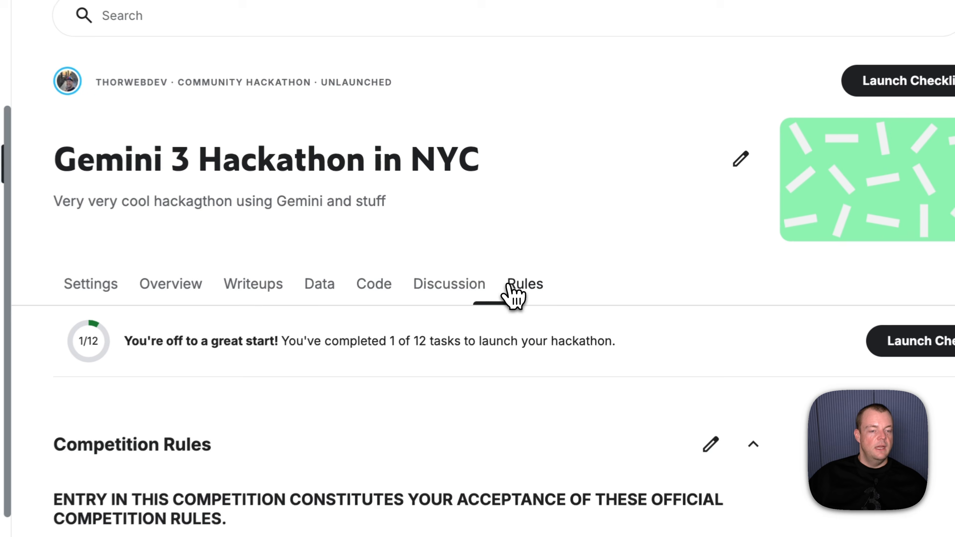
scroll(527, 241, "down", 5)
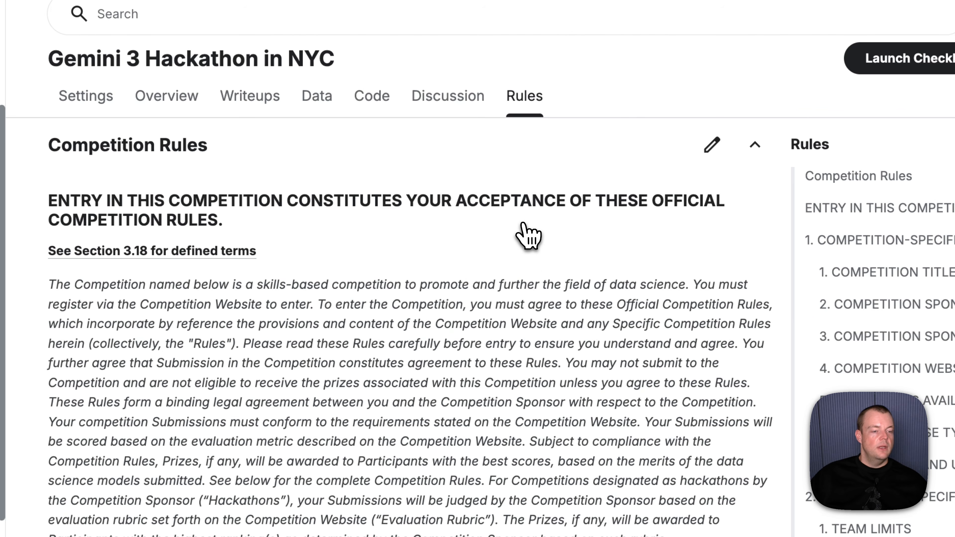
scroll(527, 237, "down", 5)
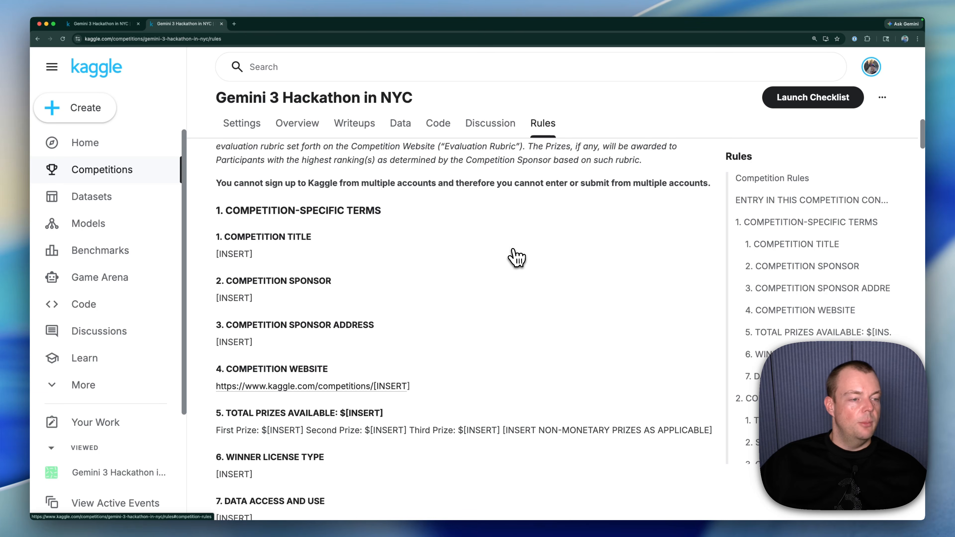
scroll(517, 258, "down", 1)
scroll(405, 284, "up", 10)
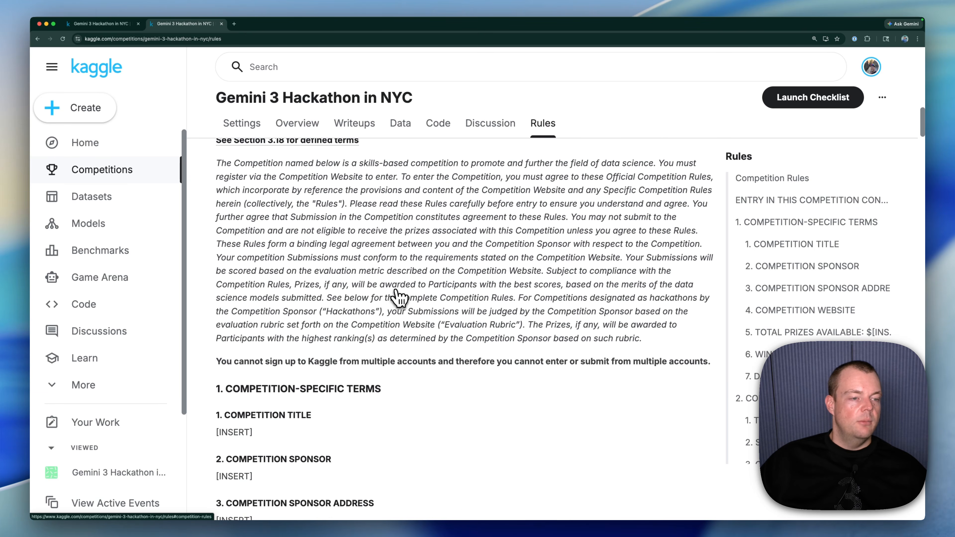
scroll(304, 282, "down", 9)
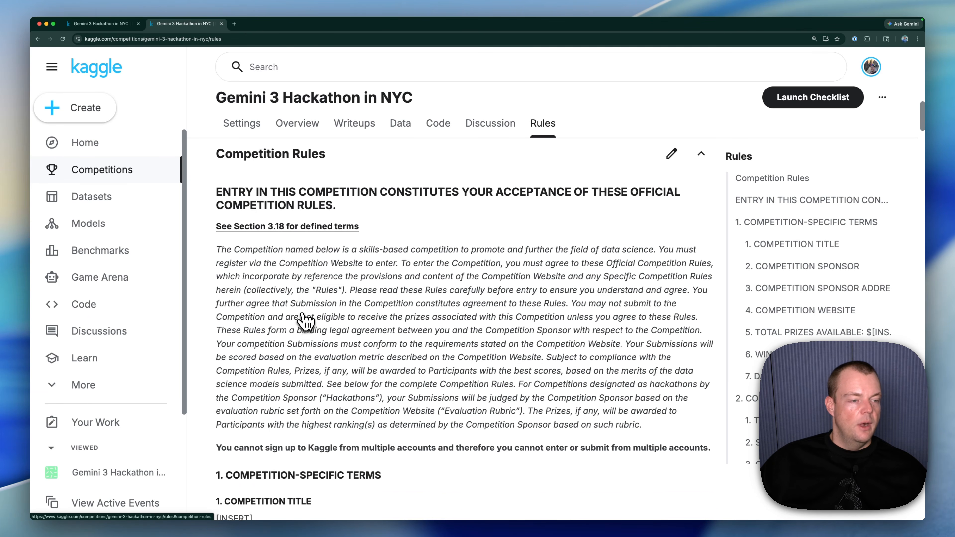
scroll(305, 260, "down", 5)
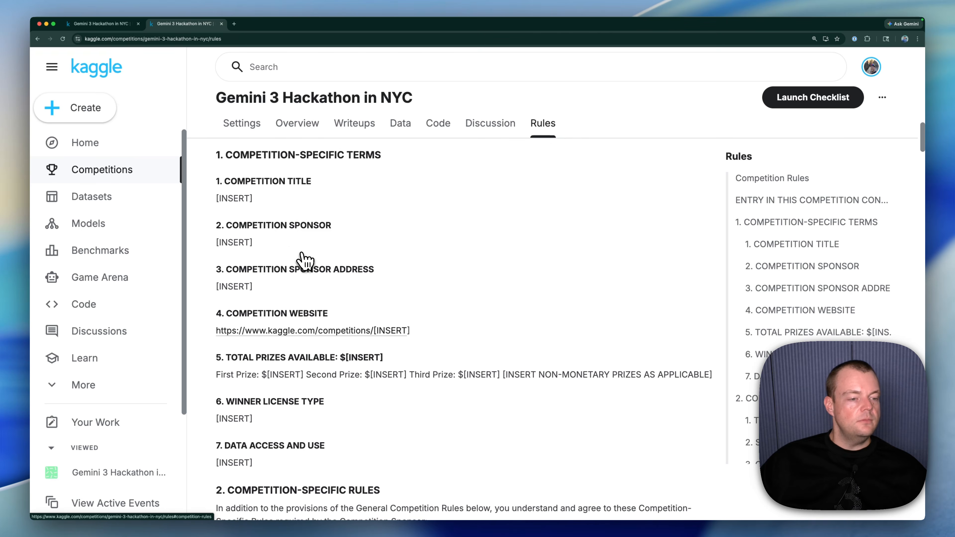
scroll(323, 270, "down", 8)
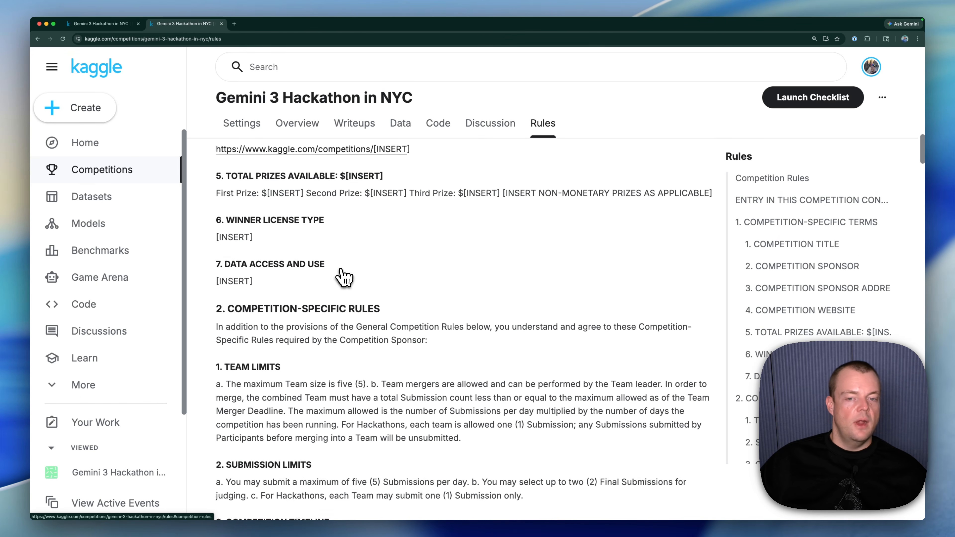
scroll(344, 278, "down", 6)
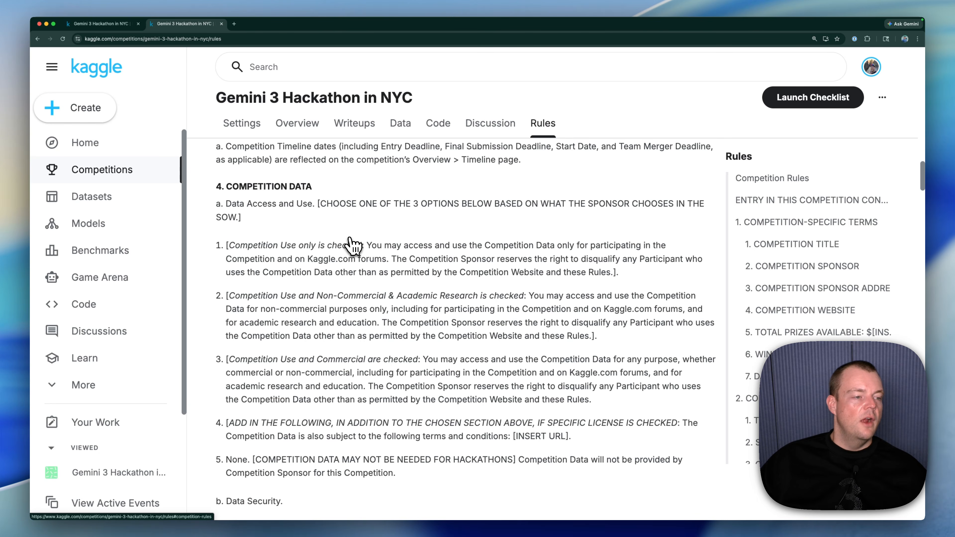
Expand the additional Kaggle site links to see entries such as Documentation, Blog and Host a Competition
left_click(105, 387)
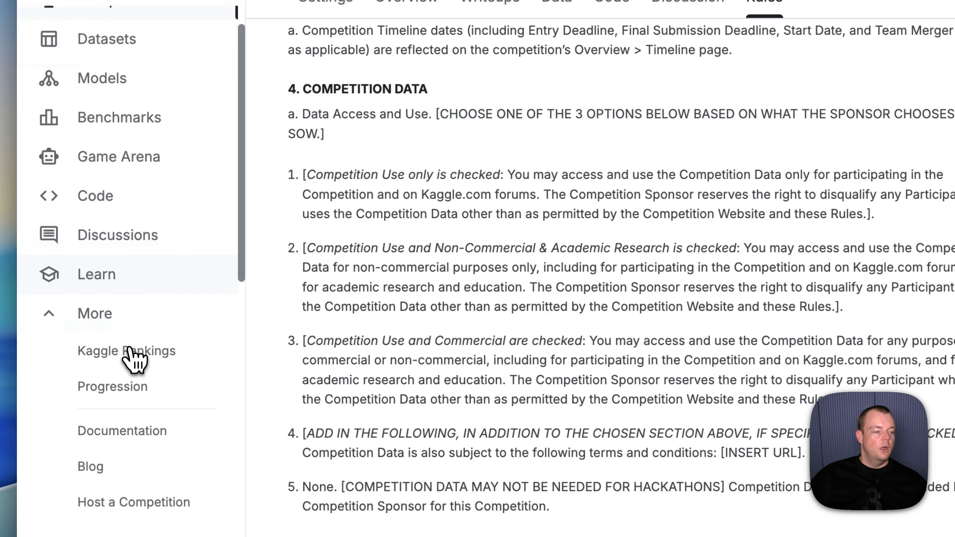
scroll(128, 356, "down", 4)
scroll(132, 359, "up", 6)
scroll(508, 258, "up", 10)
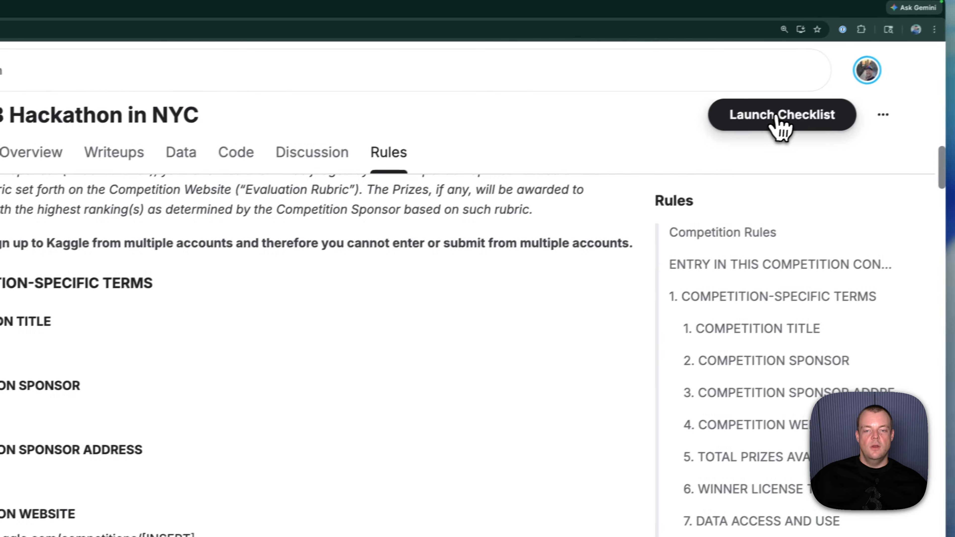
Open the launch checklist and review its optional tasks, the competition URL and the options to launch or schedule the hackathon
left_click(928, 60)
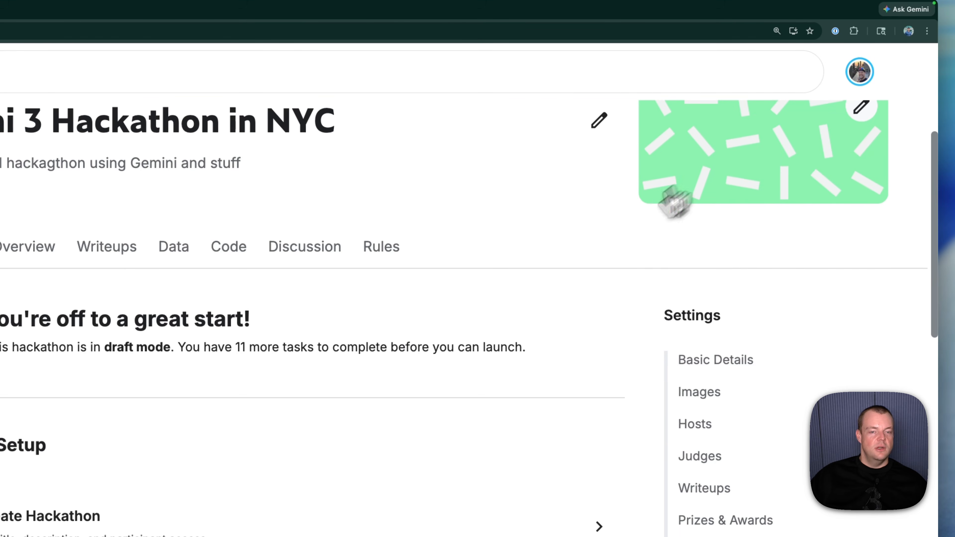
scroll(593, 320, "down", 15)
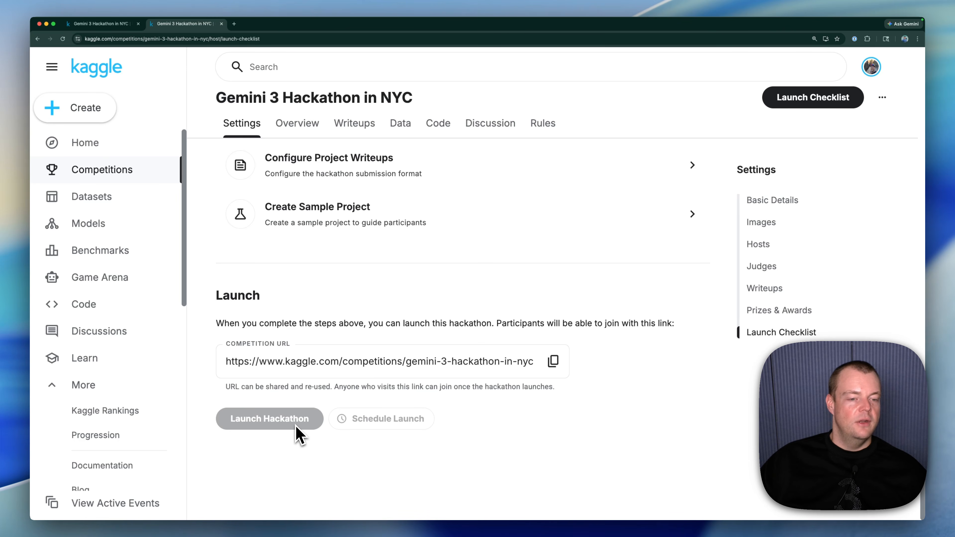
scroll(344, 274, "up", 2)
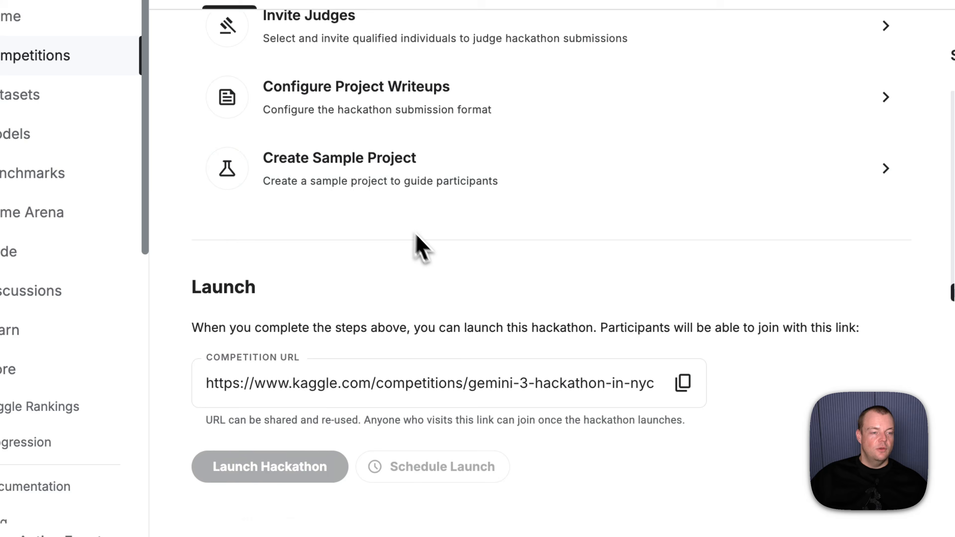
scroll(423, 248, "up", 3)
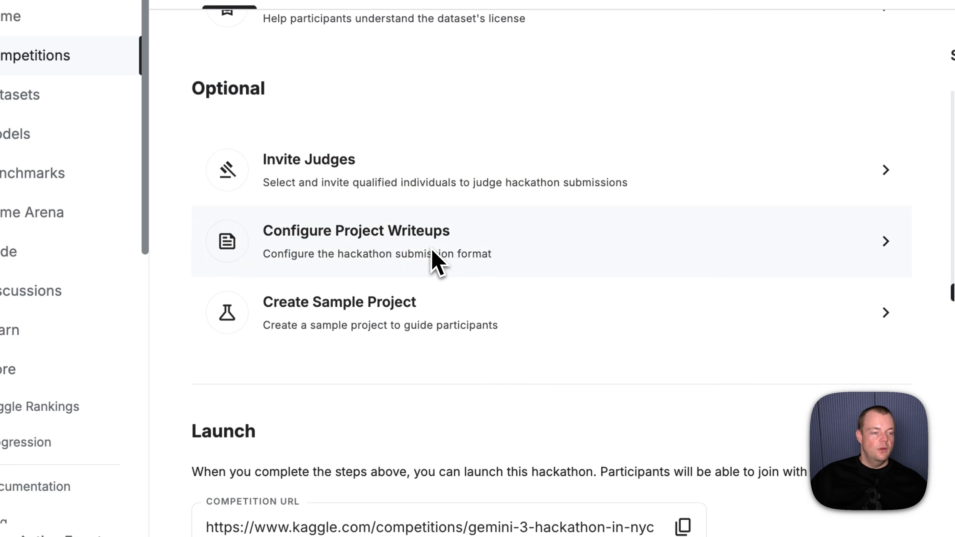
scroll(522, 199, "up", 2)
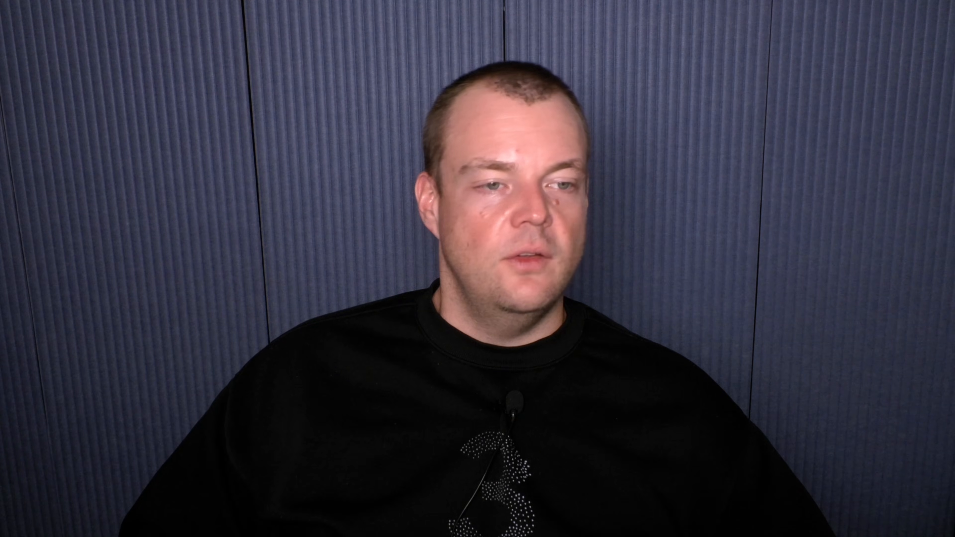